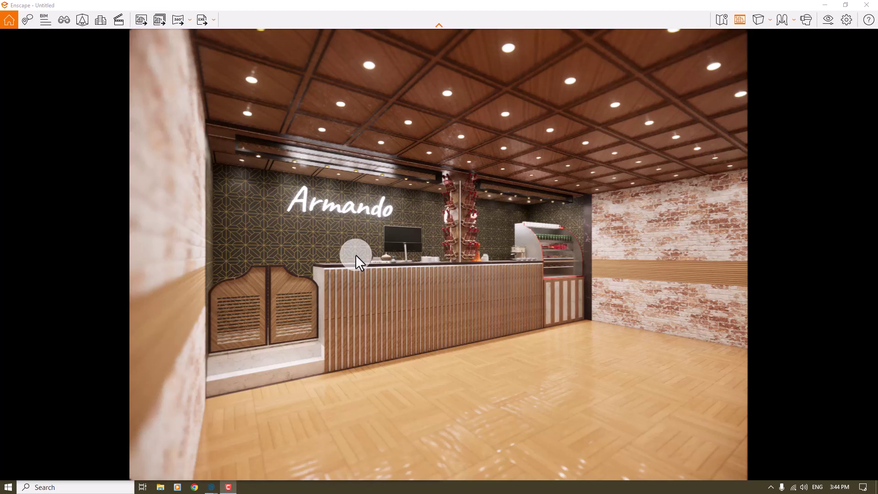
- Open the visual settings and narrow the camera's horizontal field of view to 62°
drag(436, 259, 437, 259)
key(w)
key(s)
key(a)
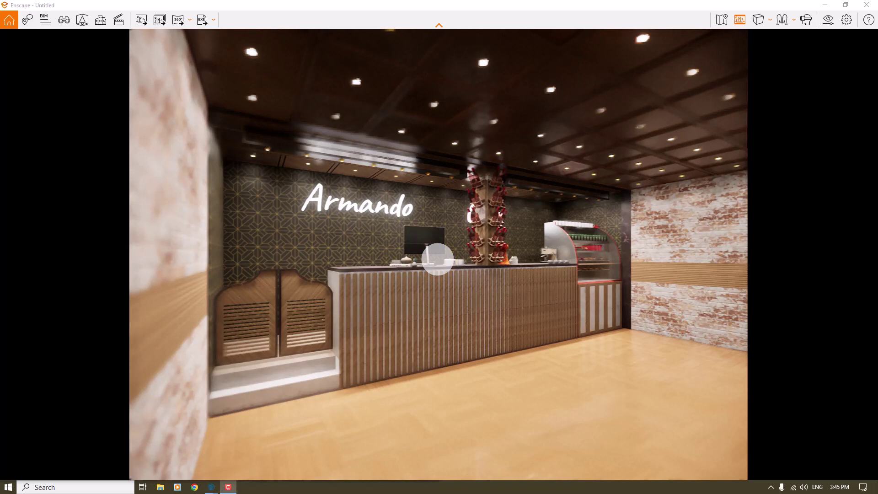
click(825, 23)
mouse_move(658, 51)
mouse_down()
mouse_move(706, 39)
mouse_move(671, 44)
mouse_up()
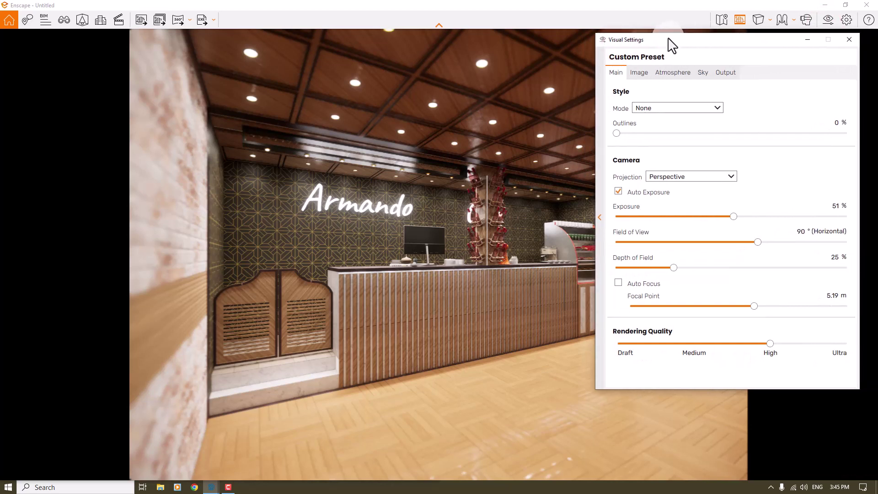
click(754, 241)
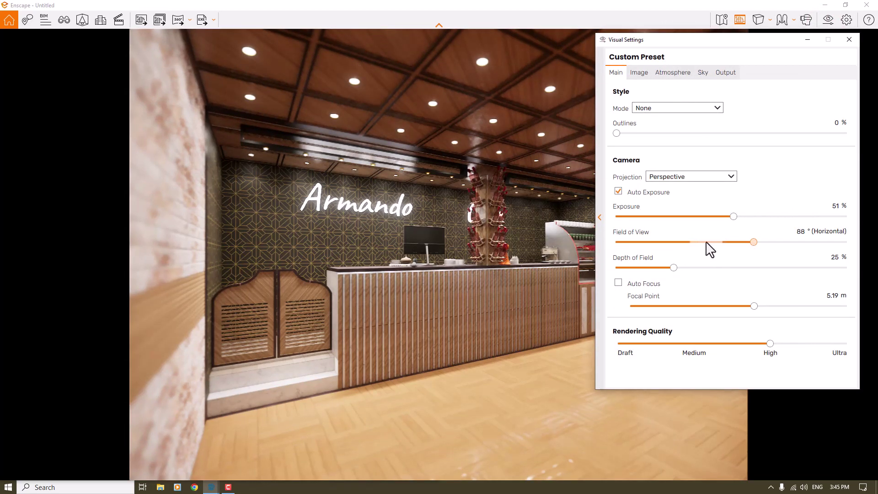
click(424, 257)
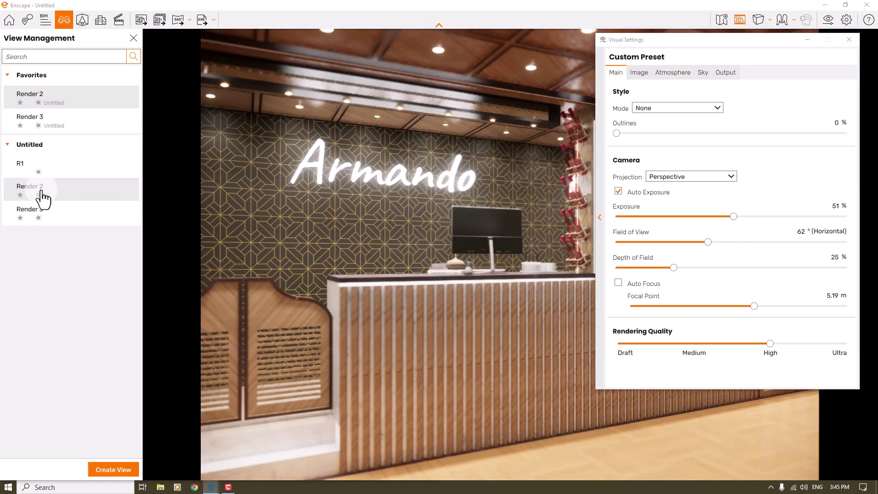
- Load the saved view Render 2 and set the horizontal field of view to 62°
mouse_move(43, 198)
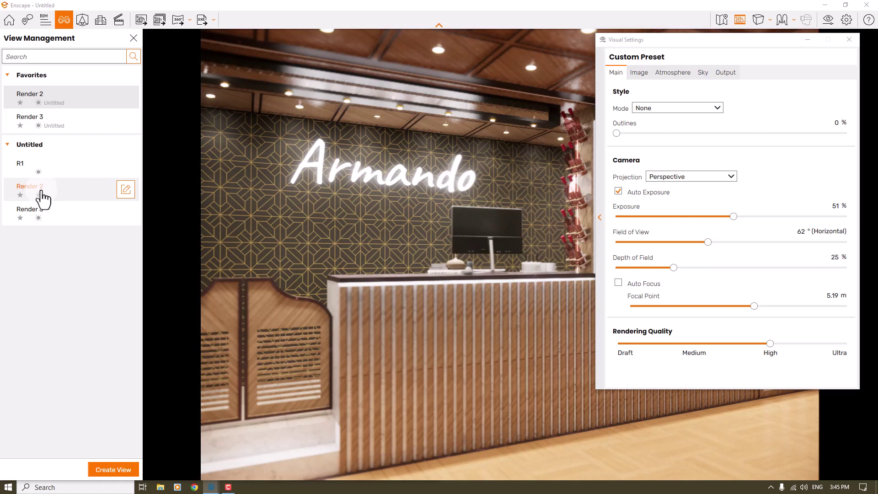
click(44, 198)
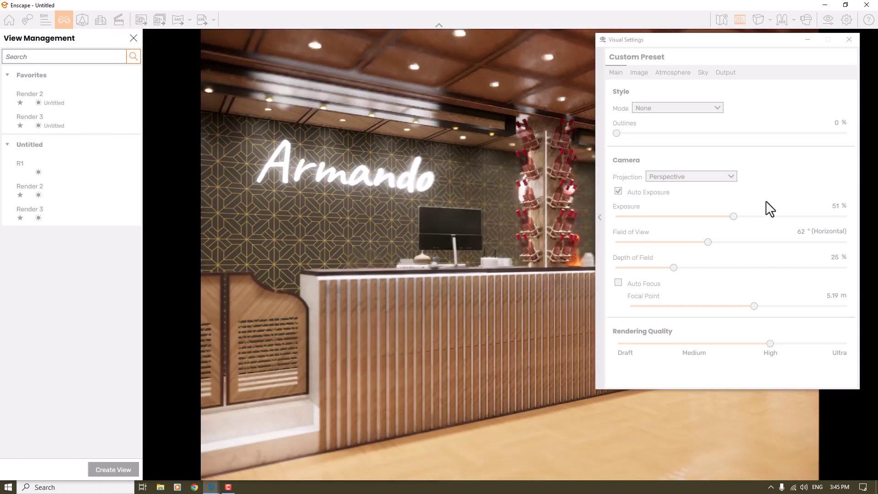
click(769, 211)
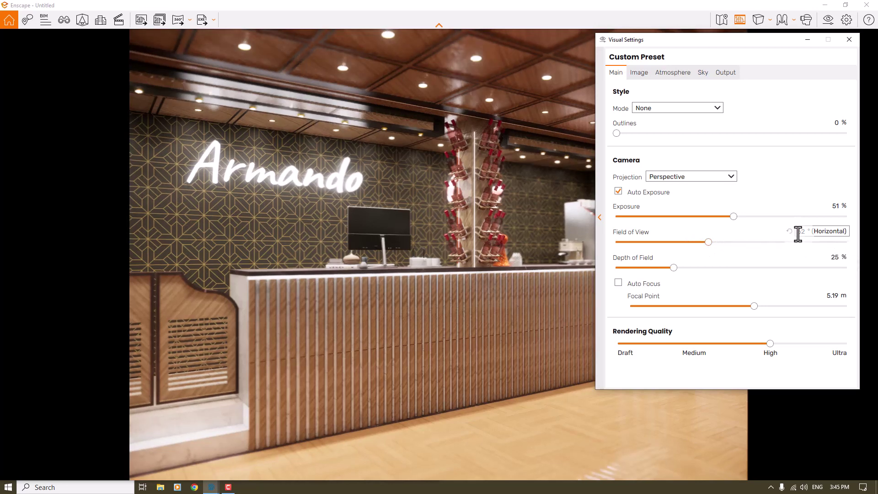
click(802, 231)
text(60)
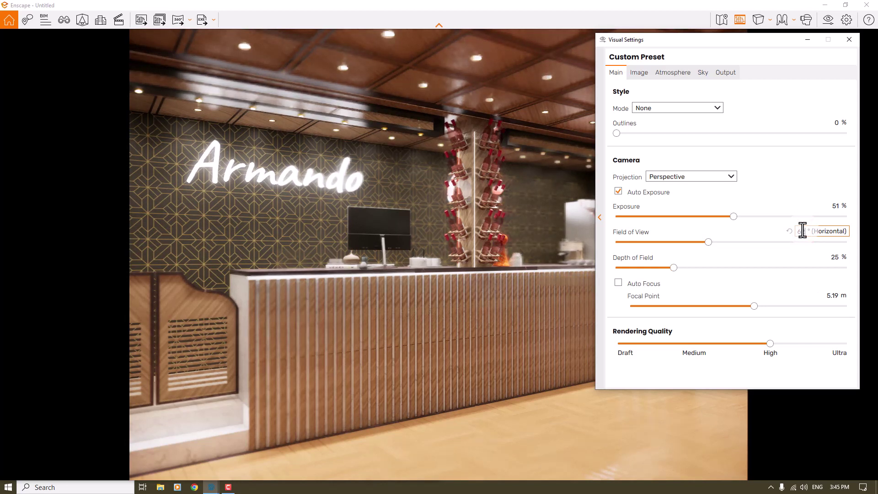
text(2)
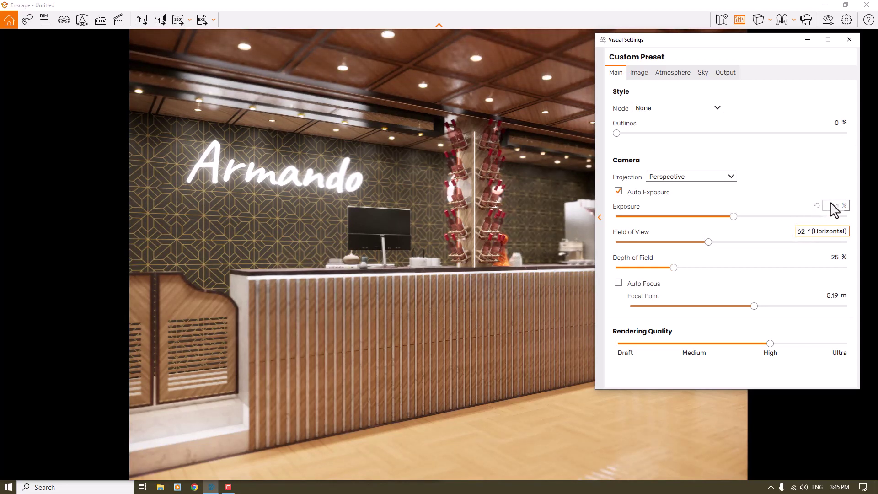
- Set the camera's focal point to 5.11 m with Auto Focus off
click(754, 306)
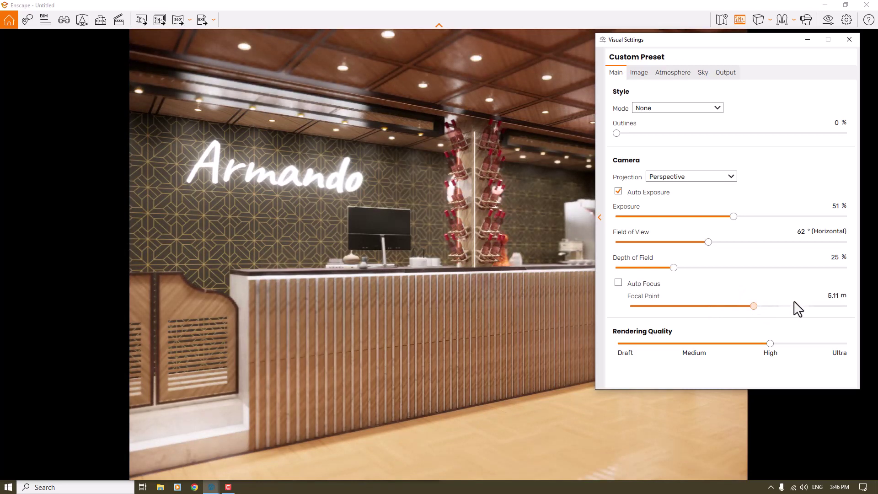
click(832, 298)
key(BackSpace)
key(BackSpace)
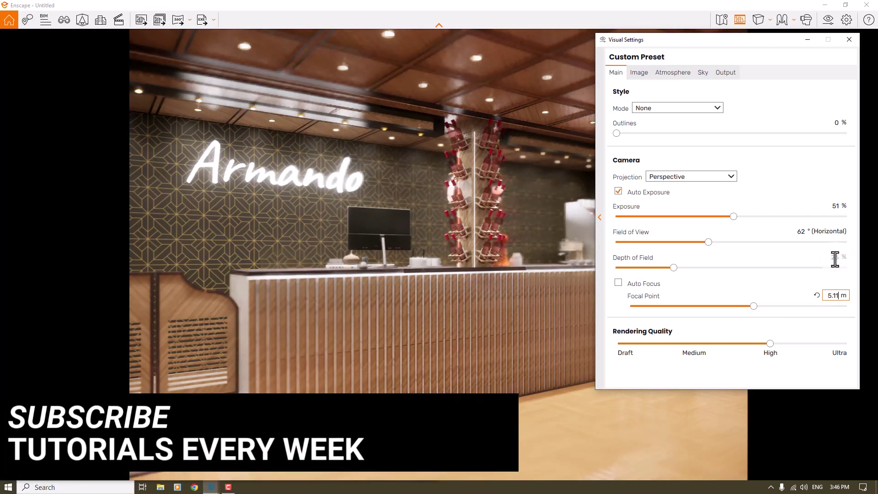
- Set the camera's depth of field to 7% and the style outlines to 7%
click(835, 257)
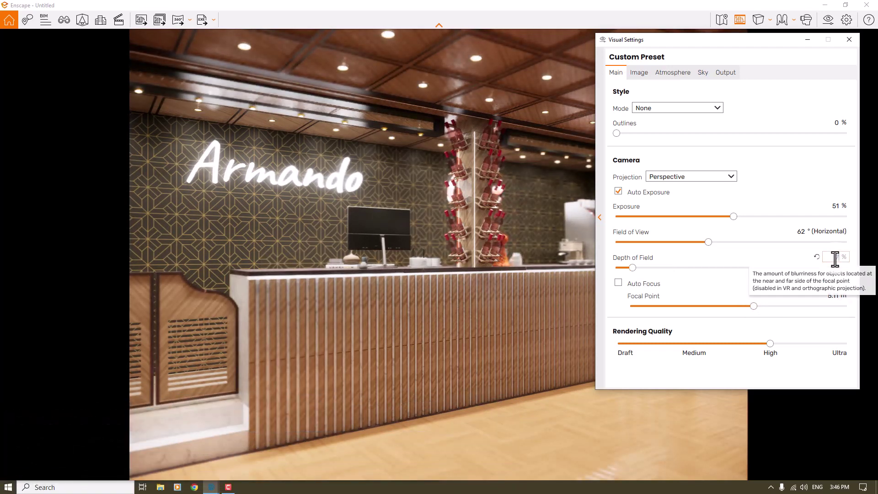
text(7)
key(Return)
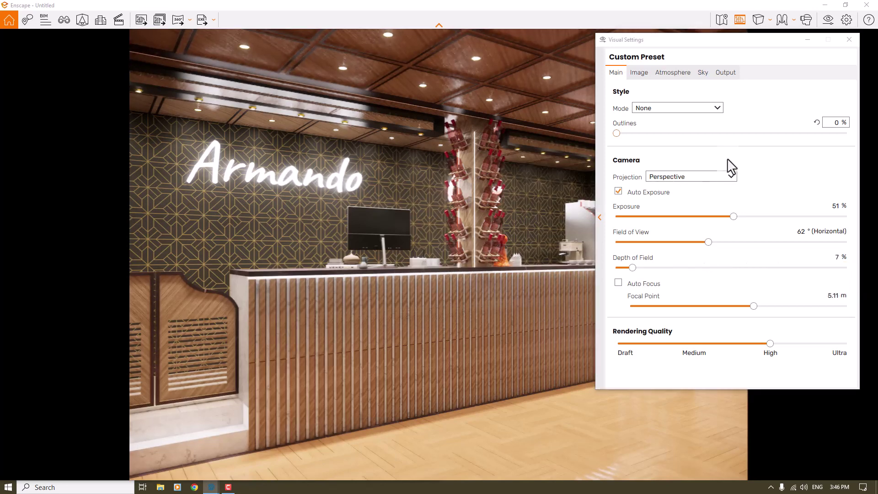
click(836, 123)
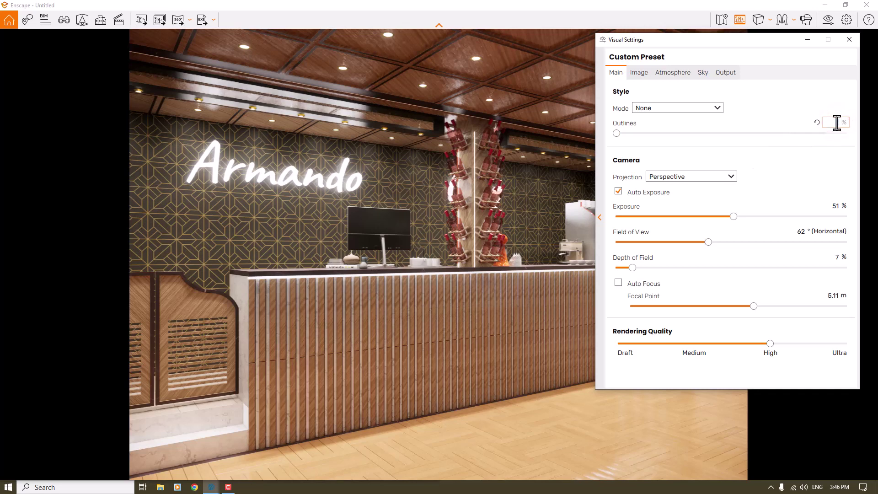
text(7)
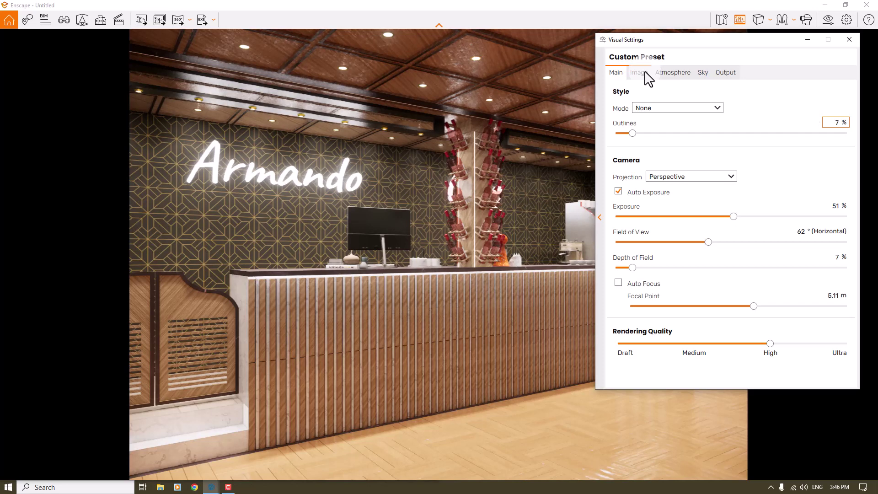
- Try Auto Contrast in the image corrections, switch it back off, and raise Highlights to 10% and Shadows to 9%
click(645, 73)
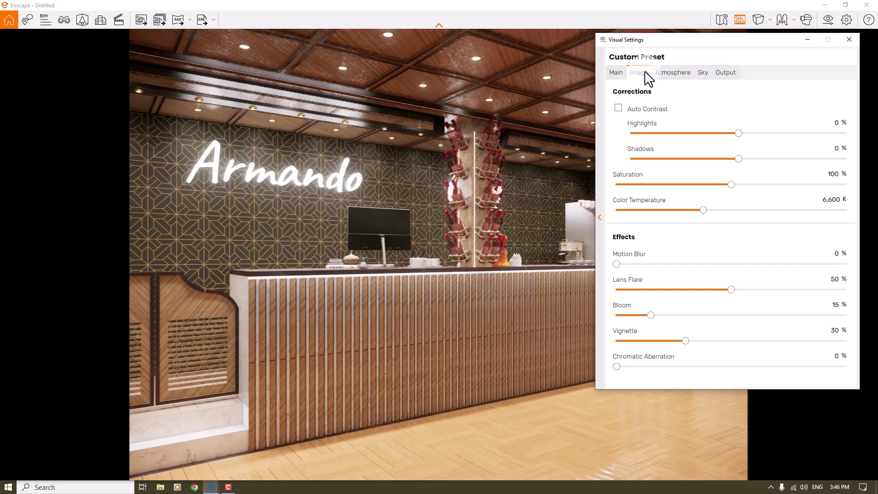
click(619, 108)
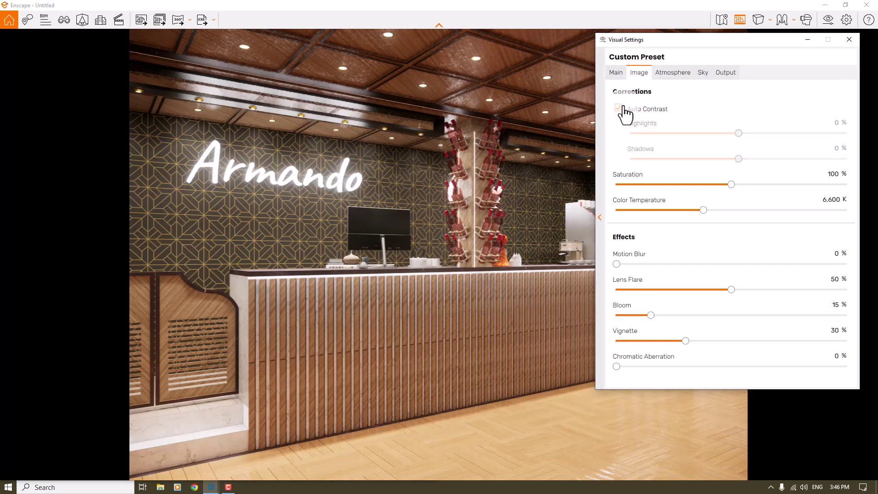
click(622, 109)
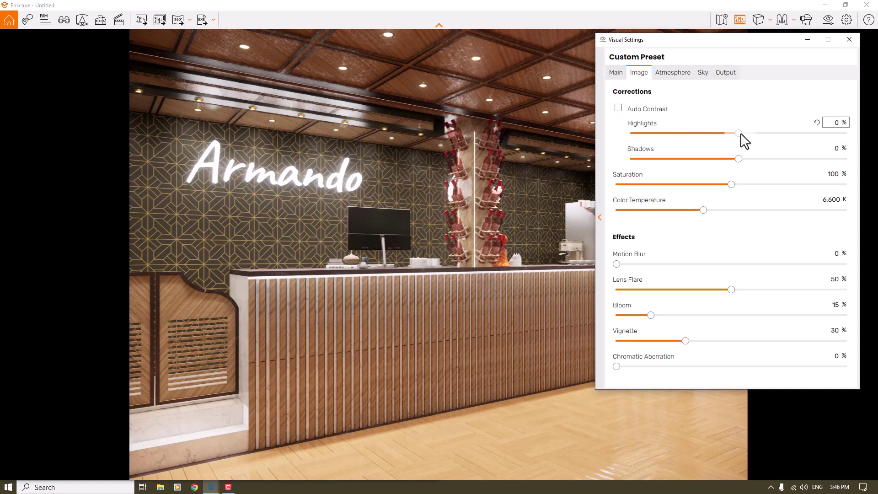
drag(738, 133, 750, 160)
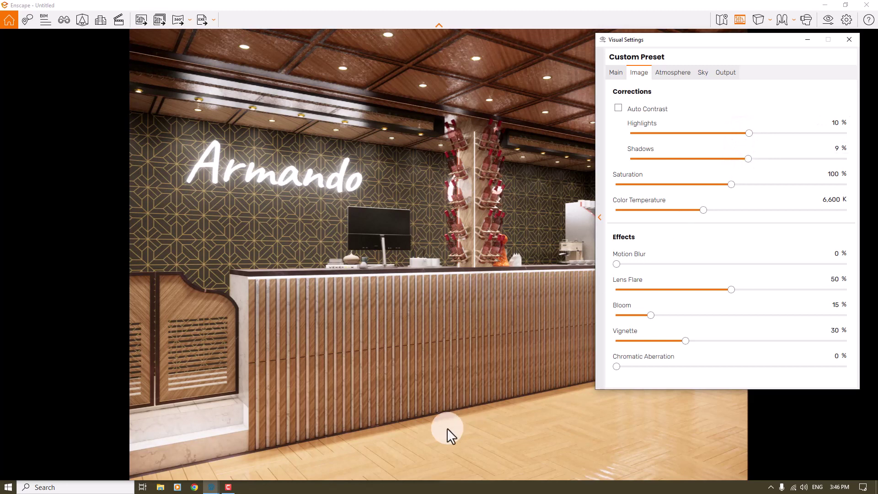
drag(445, 397, 449, 394)
- Set the image corrections to 21% Shadows and 9% Highlights
click(841, 148)
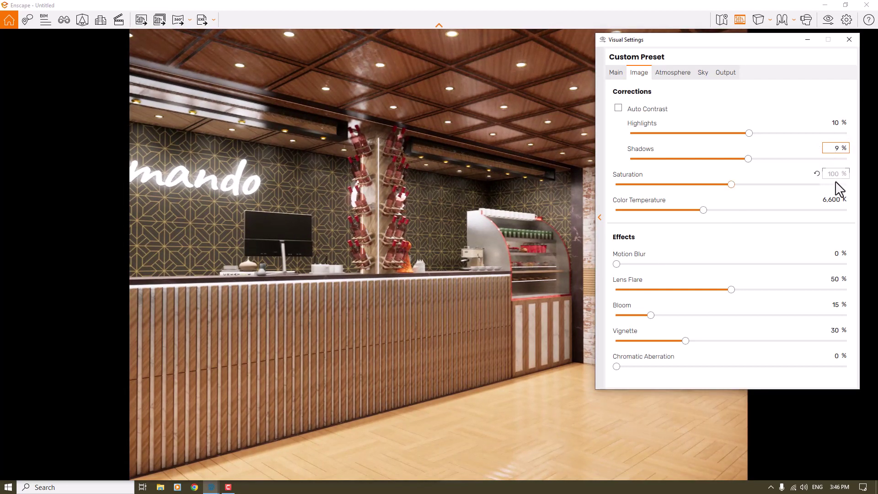
key(Delete)
text(21)
key(Return)
click(832, 122)
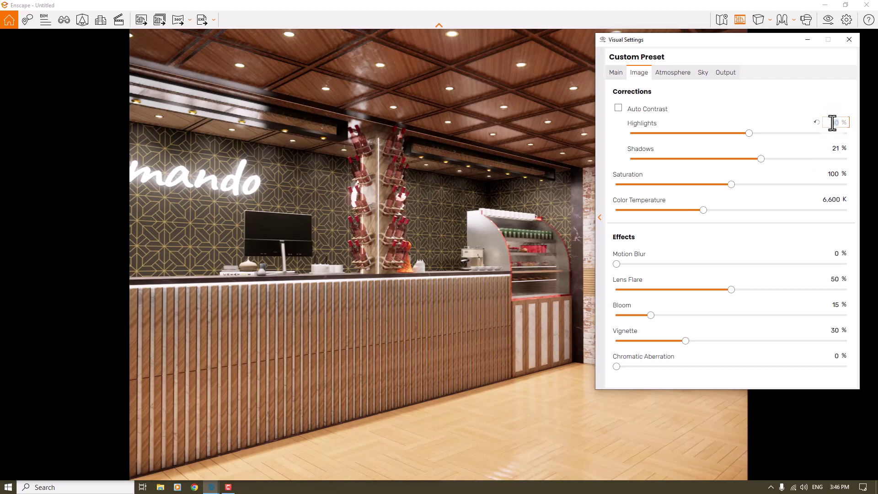
text(9)
- Set the image Saturation to 102% and the Color Temperature to 6,200 K
drag(362, 256, 455, 260)
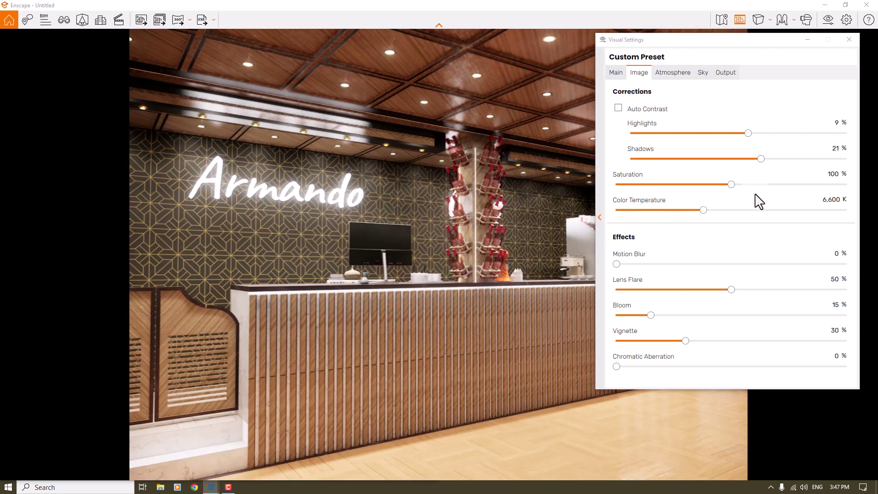
click(830, 177)
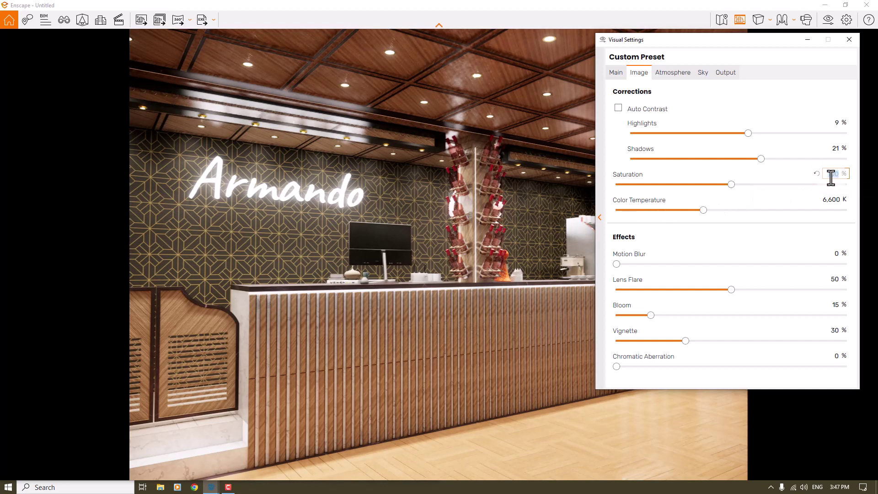
text(102)
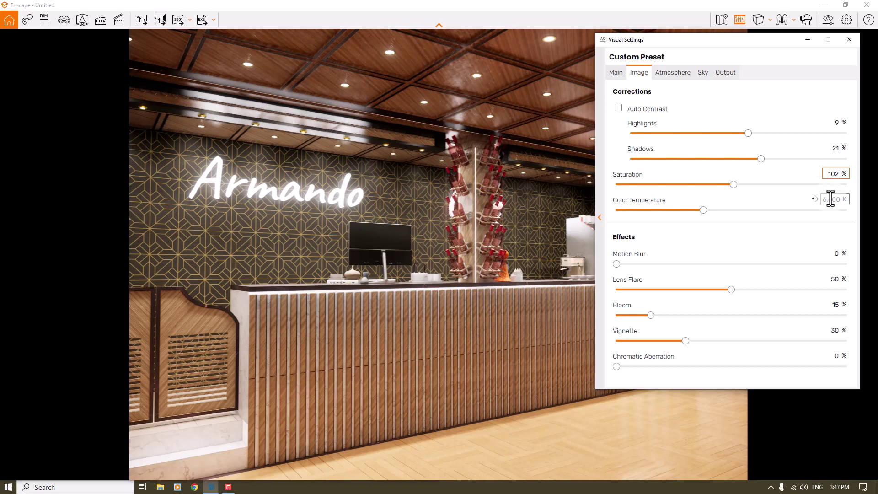
click(830, 200)
text(6)
text(200)
key(Return)
- Move the visual settings window away from the upper part of the scene and set the Bloom effect to 32%
mouse_move(657, 273)
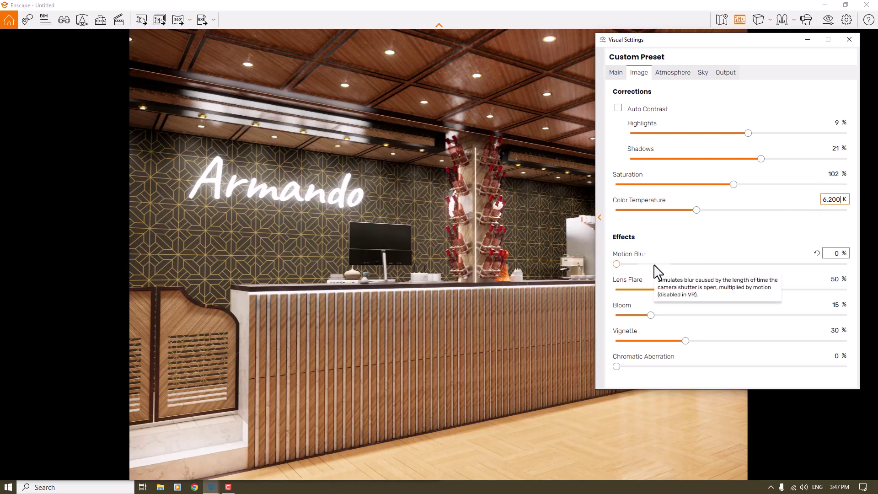
mouse_move(685, 320)
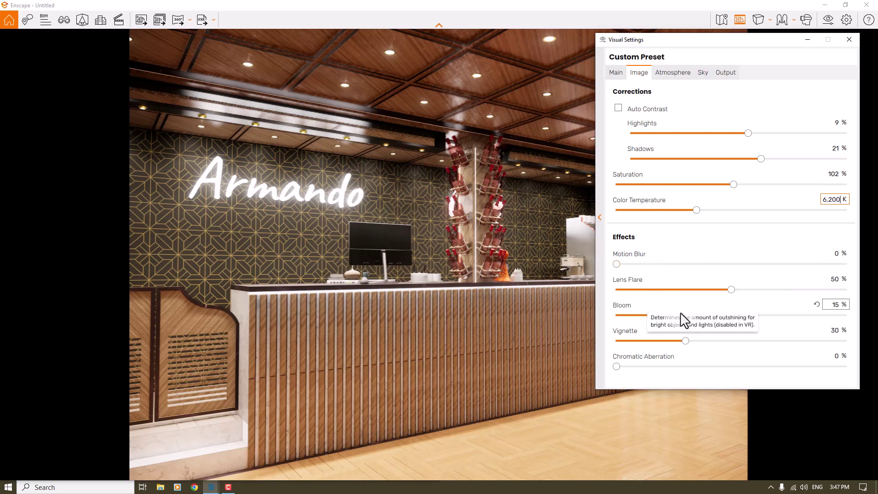
click(834, 280)
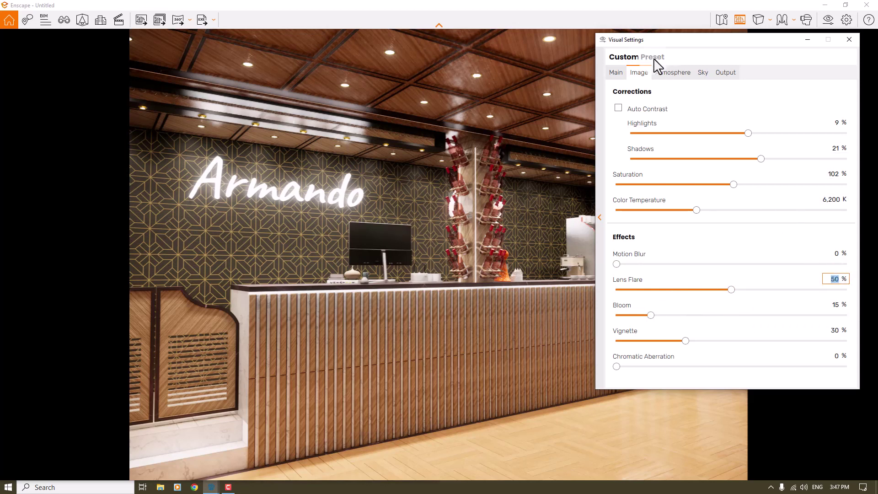
drag(627, 39, 556, 110)
drag(366, 166, 369, 155)
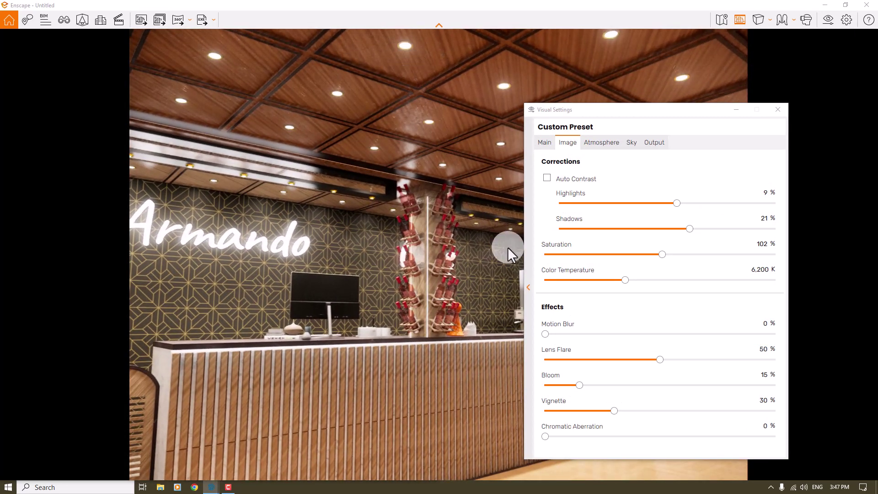
click(580, 385)
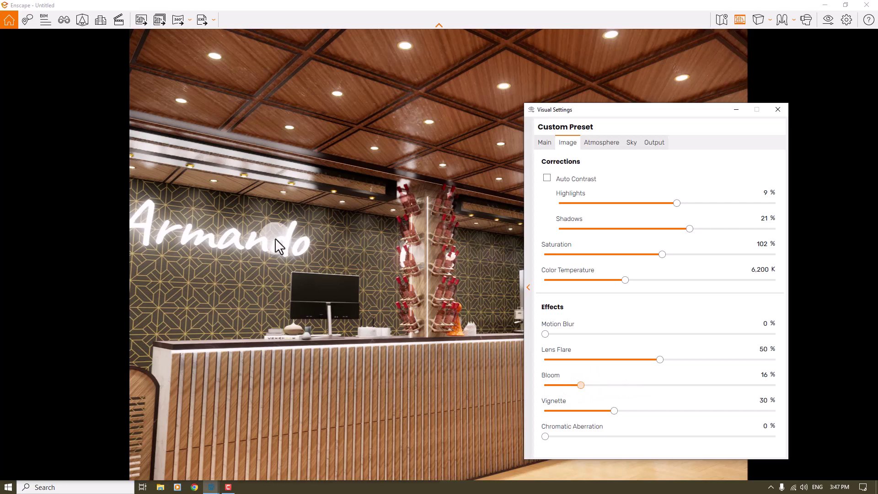
click(746, 374)
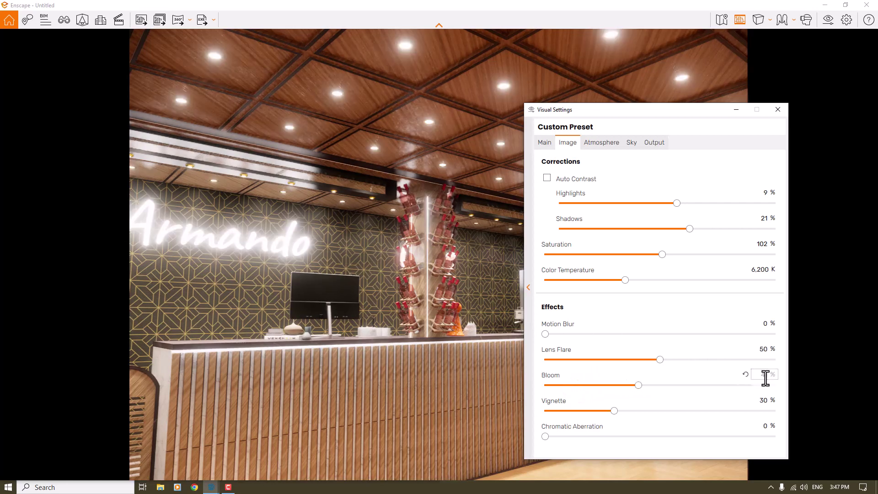
click(765, 378)
text(32)
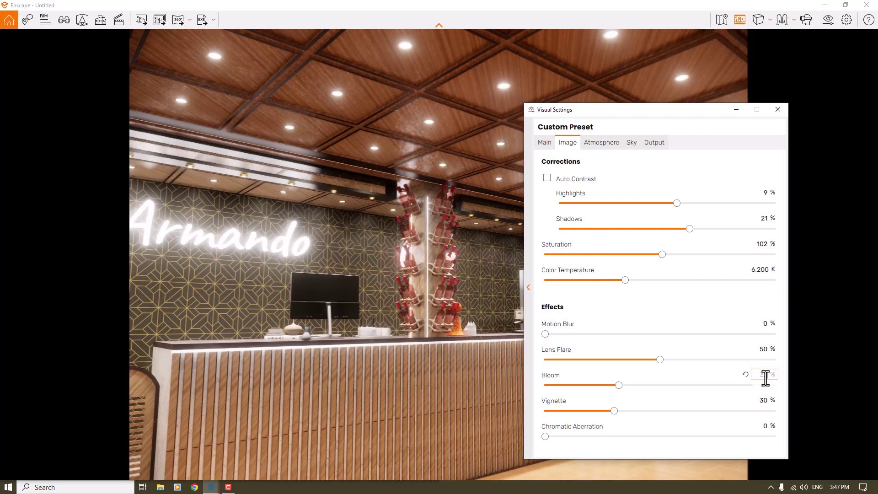
- Set the Lens Flare effect to 44% and the Vignette to 38%
double_click(762, 349)
text(44)
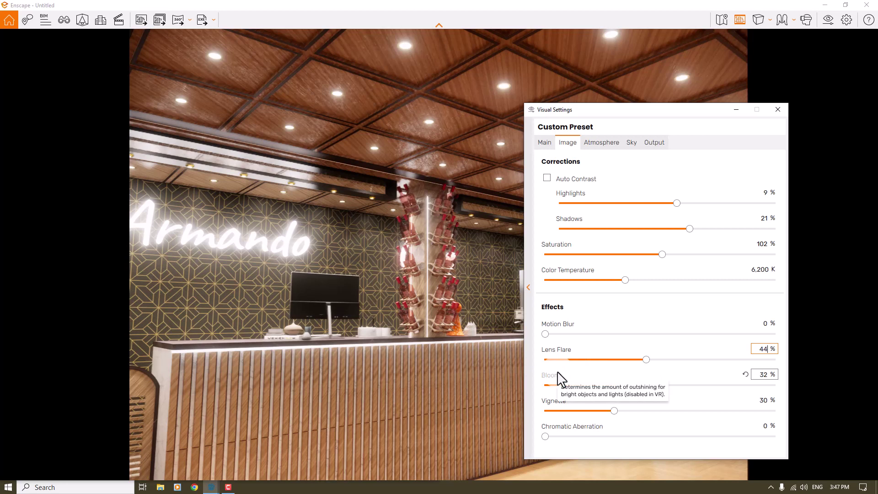
click(759, 399)
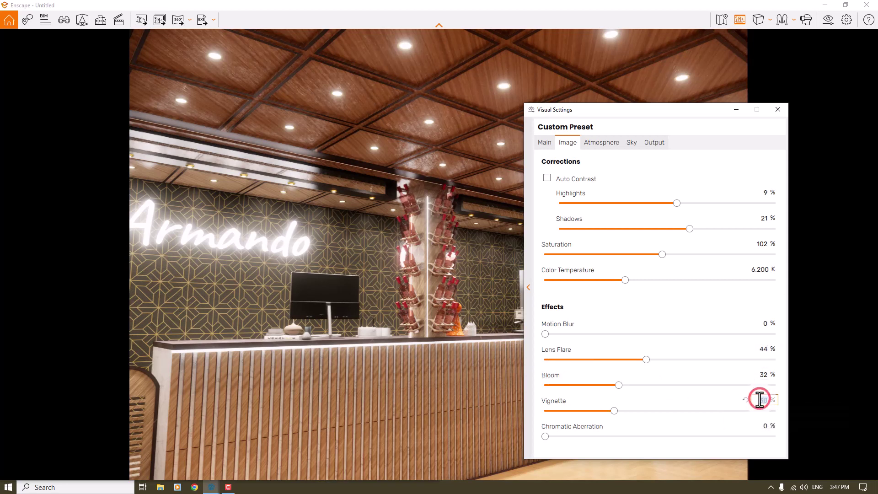
text(3)
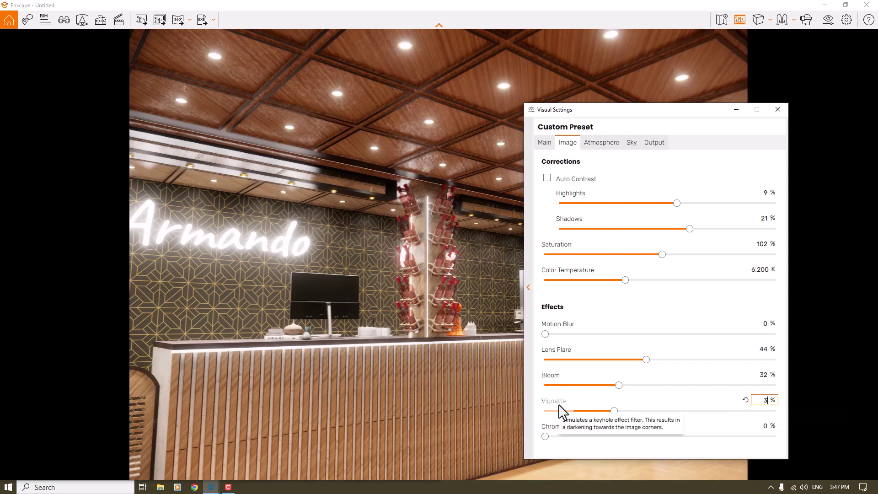
text(8)
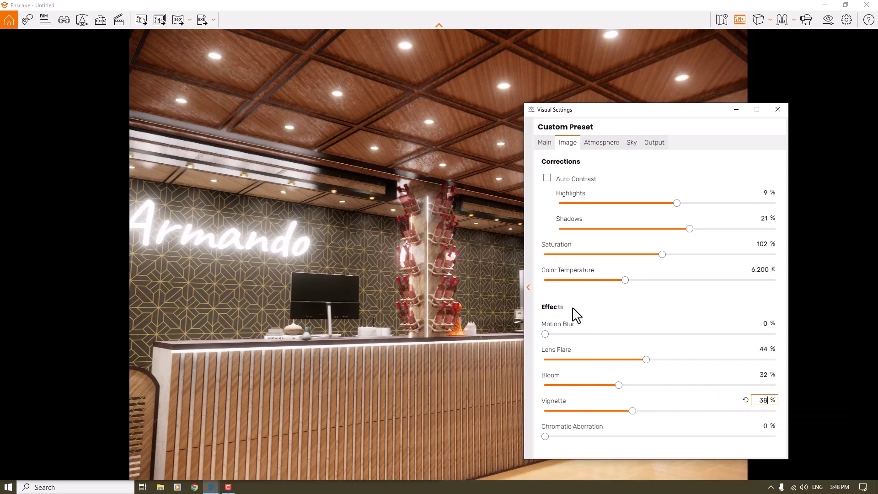
- Try a higher Night Sky Brightness in the atmosphere illumination settings and return it to 144%
click(600, 143)
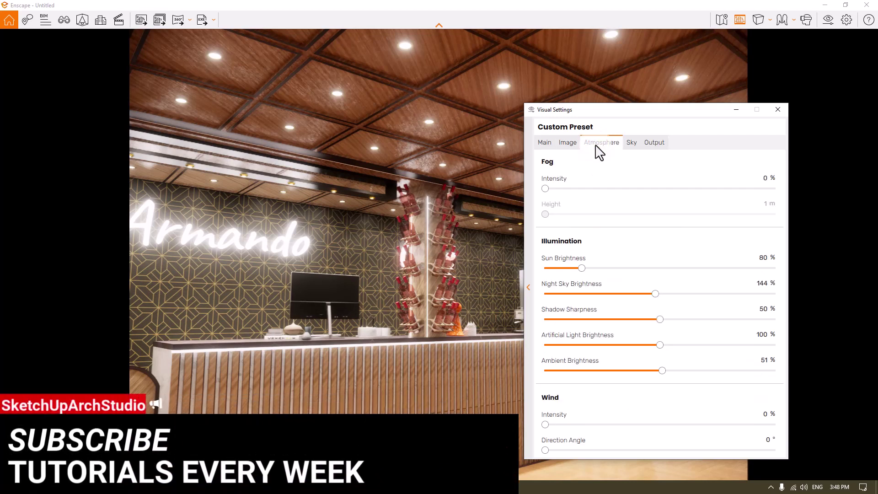
mouse_move(617, 265)
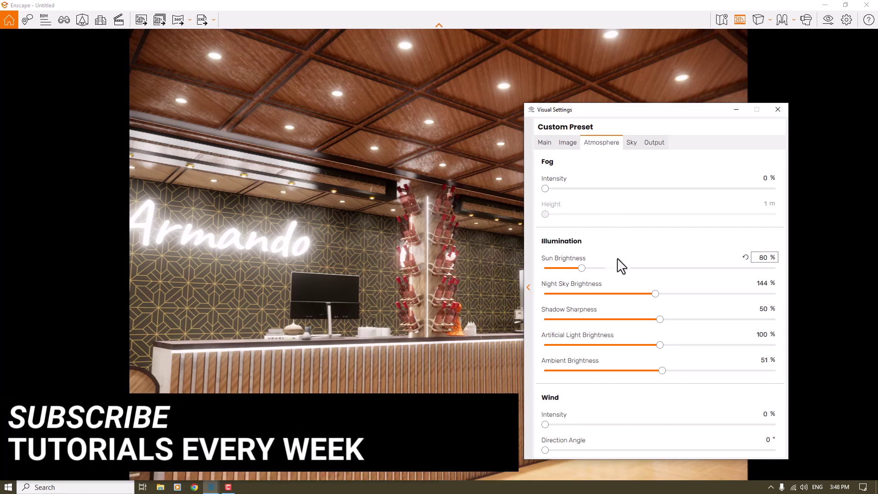
mouse_move(635, 299)
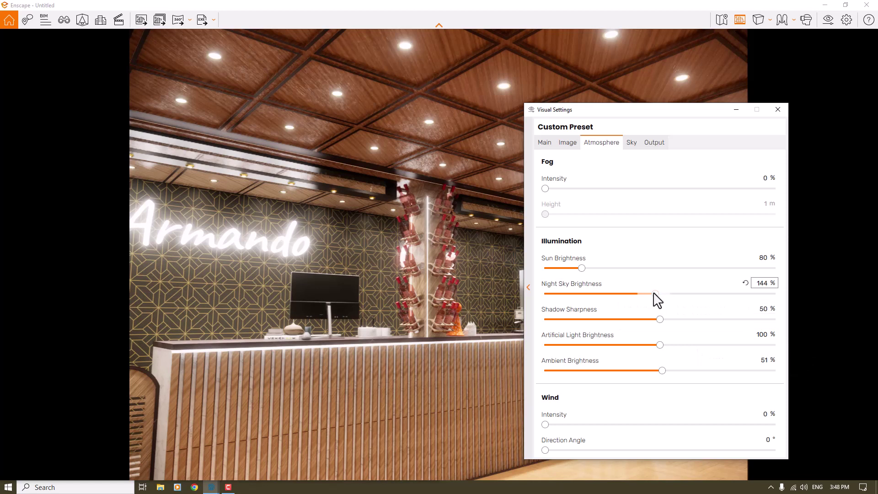
drag(656, 299, 679, 302)
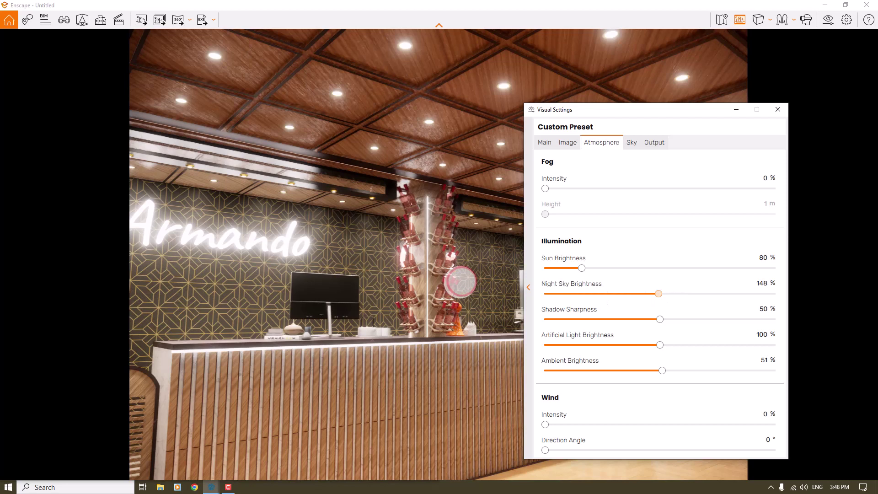
click(461, 282)
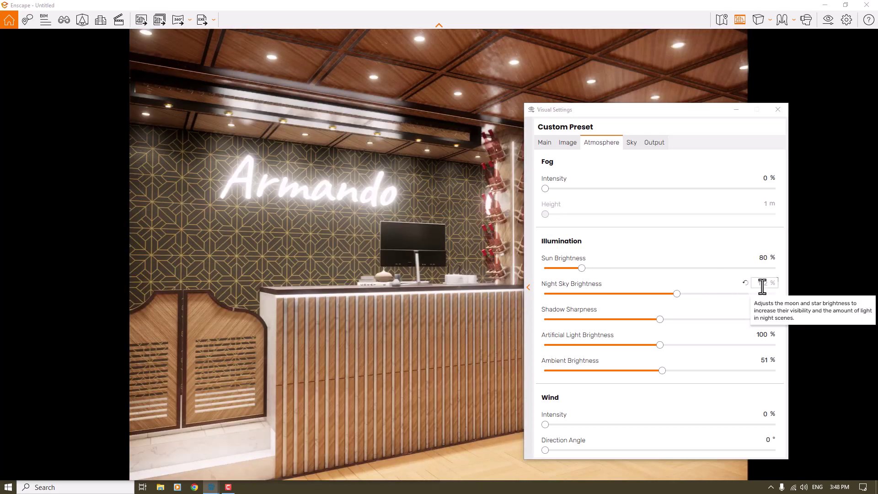
click(762, 283)
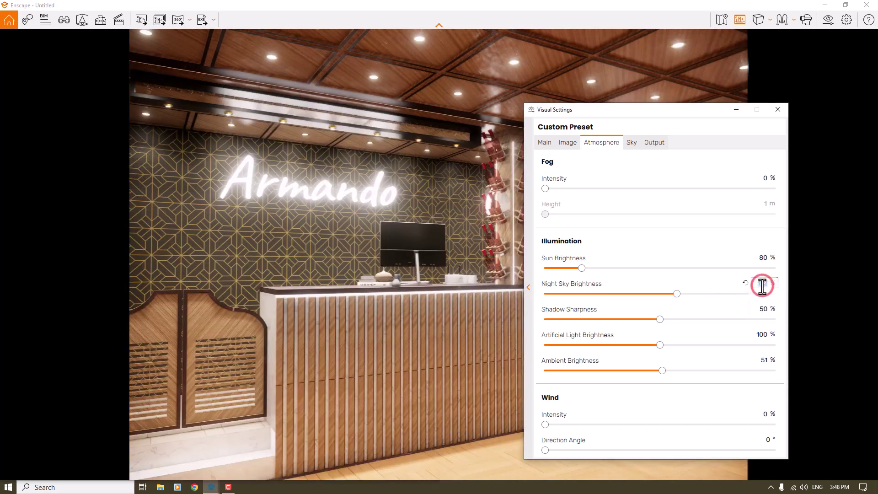
key(BackSpace)
text(144)
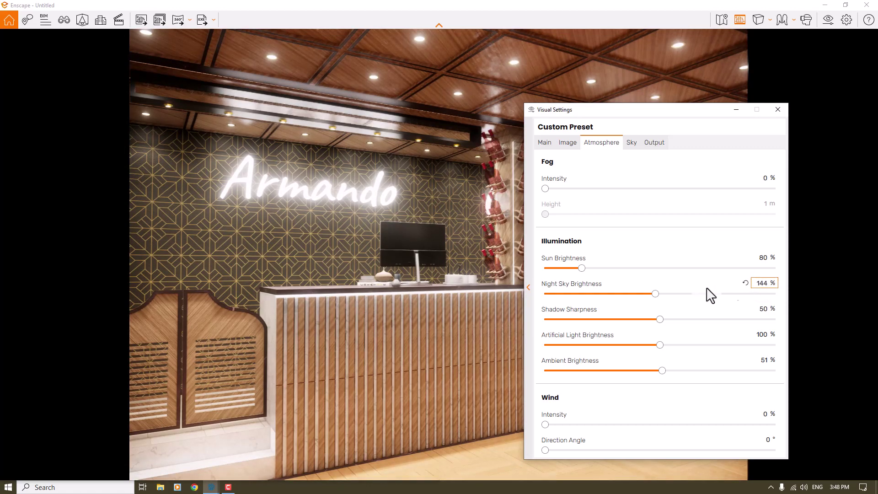
- Look closely at the shadows around the counter's base and set the Shadow Sharpness to 22%
drag(453, 297, 355, 342)
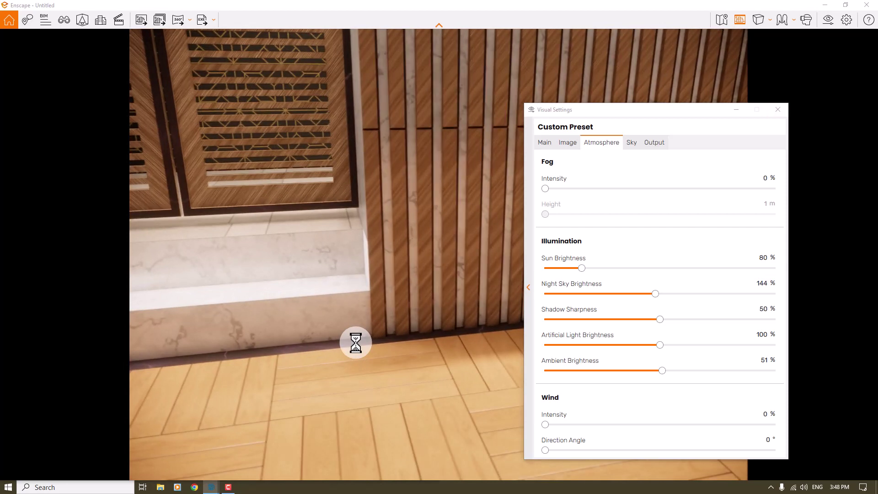
click(660, 319)
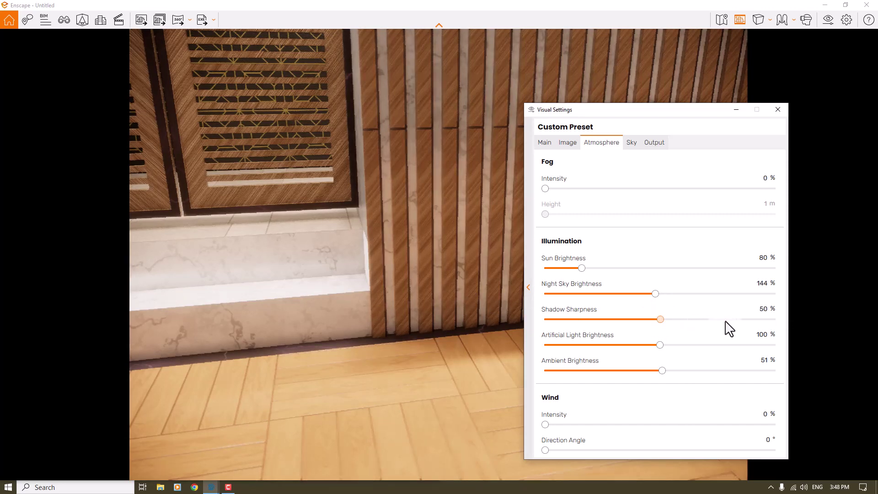
click(382, 347)
right_drag(383, 345, 391, 344)
drag(392, 344, 391, 344)
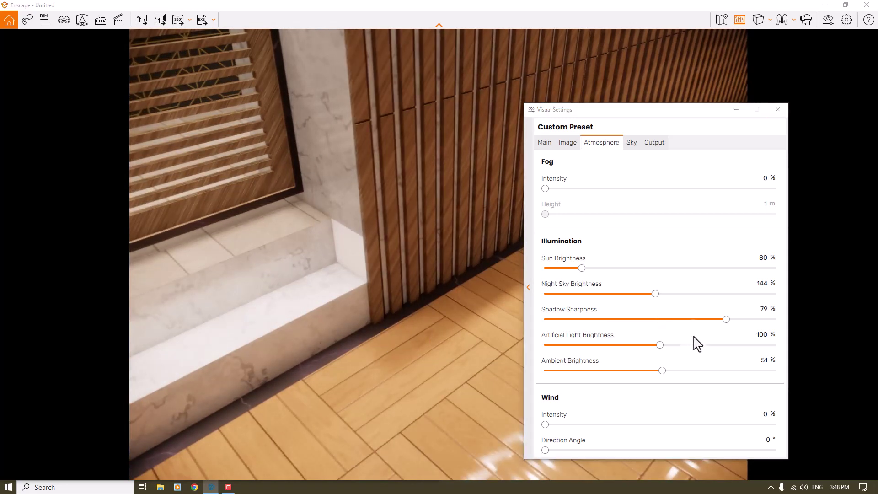
click(765, 308)
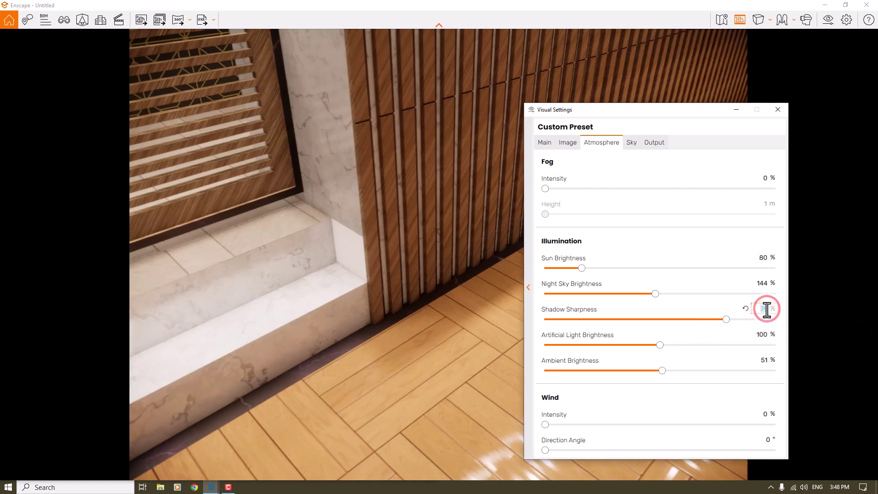
text(22)
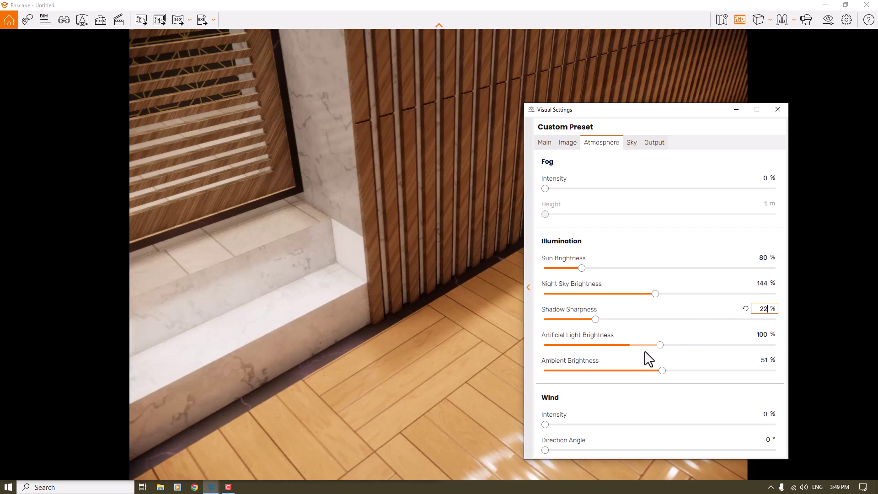
- Check the scene from the saved R1 view and return the camera to the saved Render 2 view
click(387, 290)
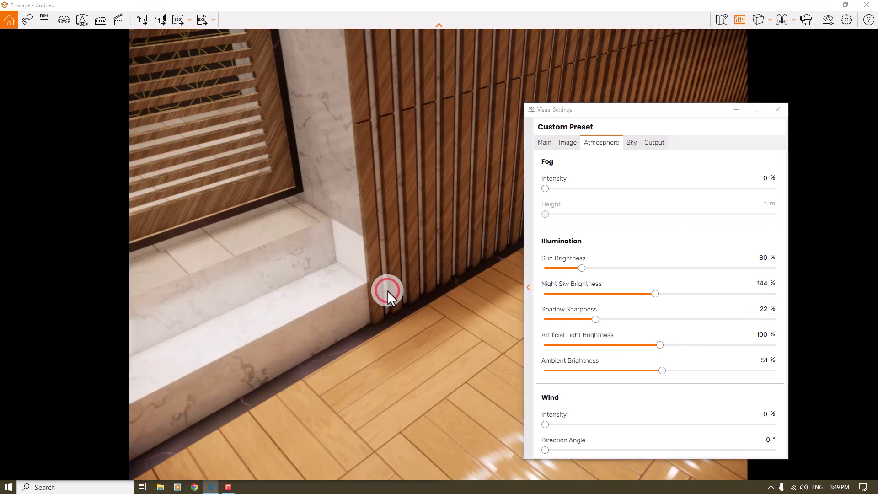
key(f)
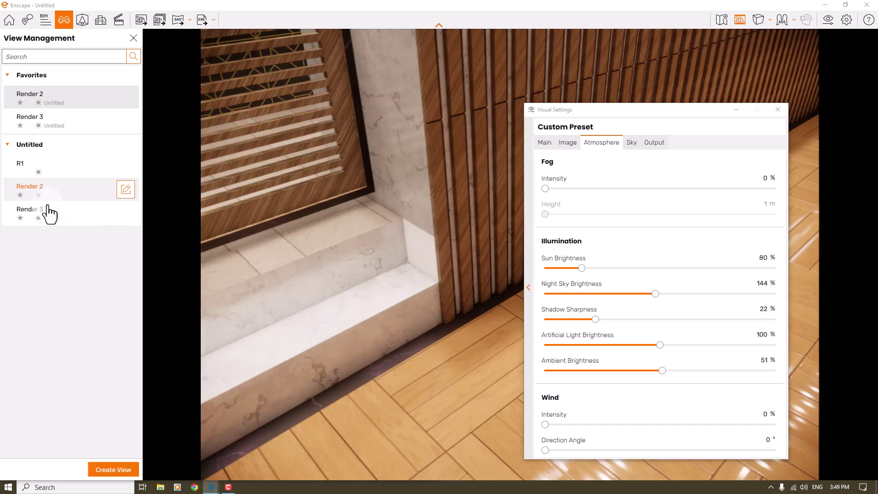
click(34, 190)
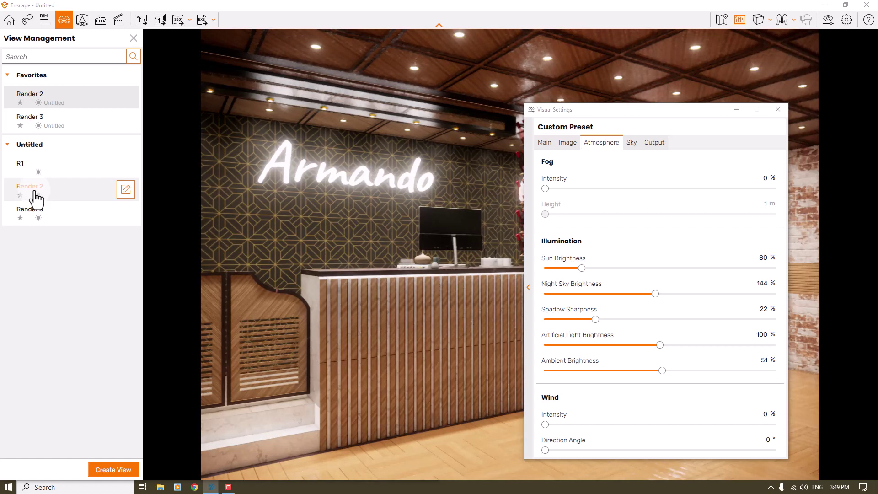
click(21, 168)
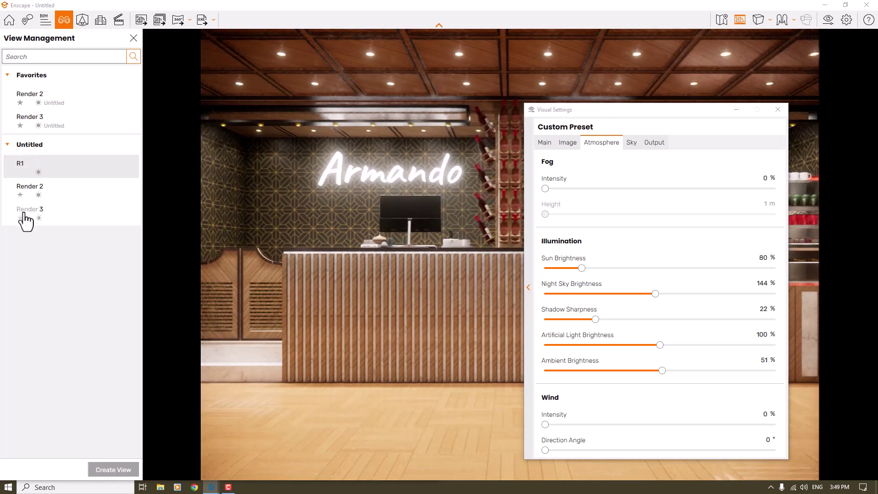
click(26, 185)
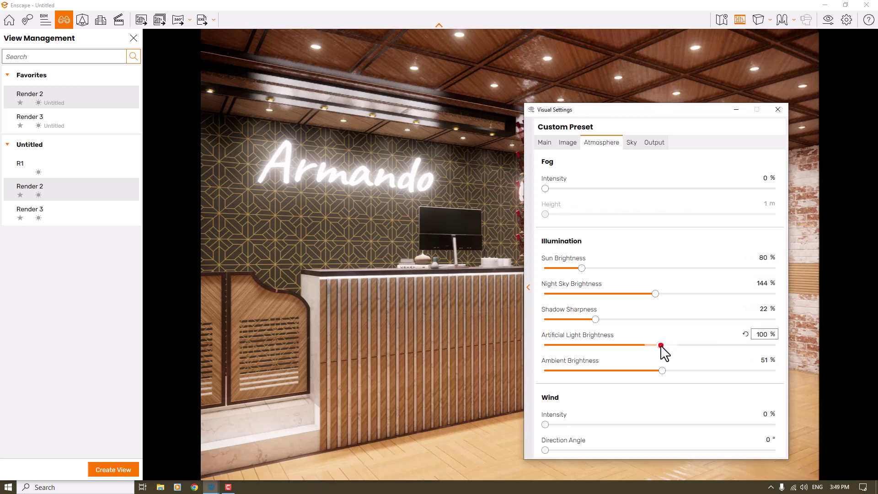
- Try a stronger Artificial Light Brightness of 139%, then set it to 98%
drag(661, 346, 663, 345)
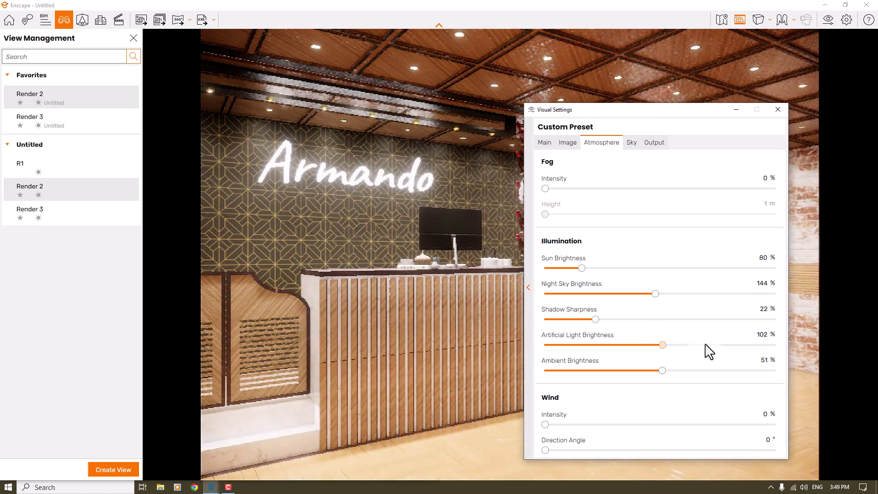
click(447, 311)
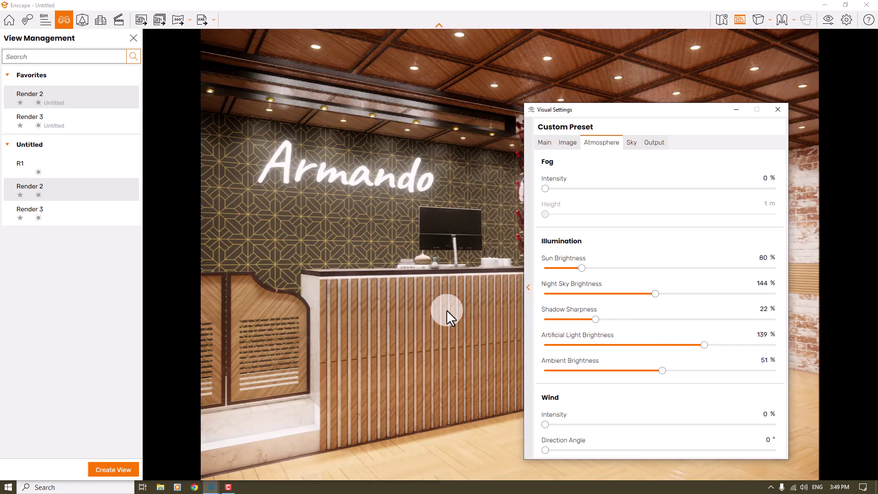
click(760, 334)
text(98)
key(Return)
click(458, 321)
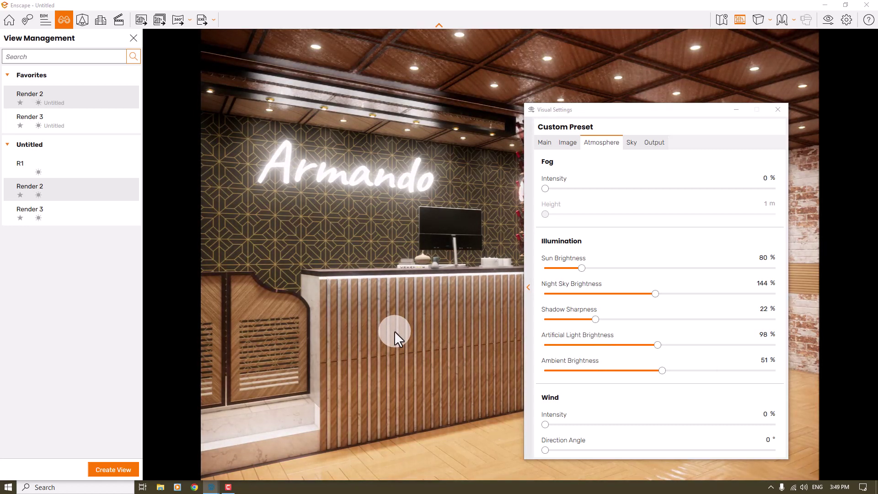
- Set the custom output resolution to 1920 × 1600 and the image file format to Portable Network Graphics (*.png)
click(547, 142)
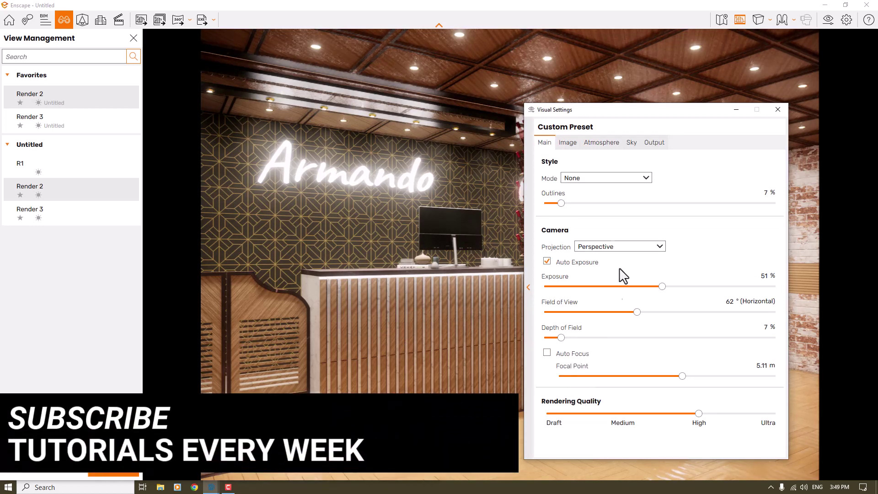
click(660, 146)
double_click(691, 178)
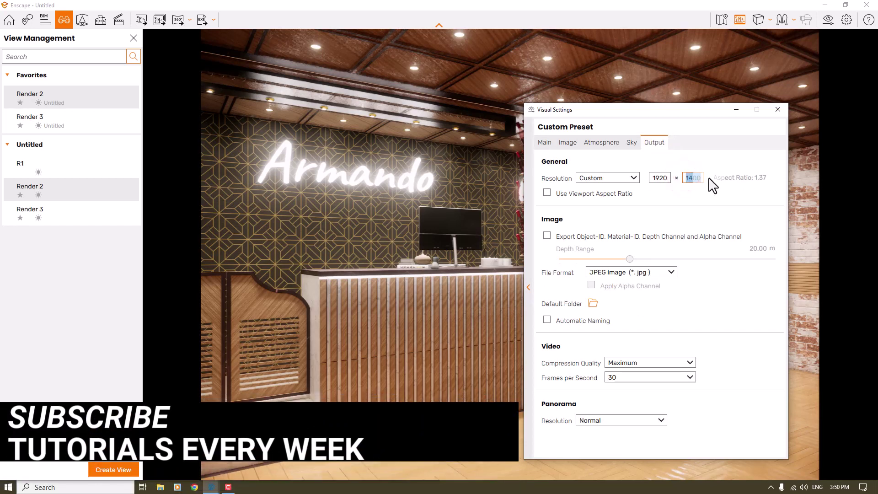
text(16)
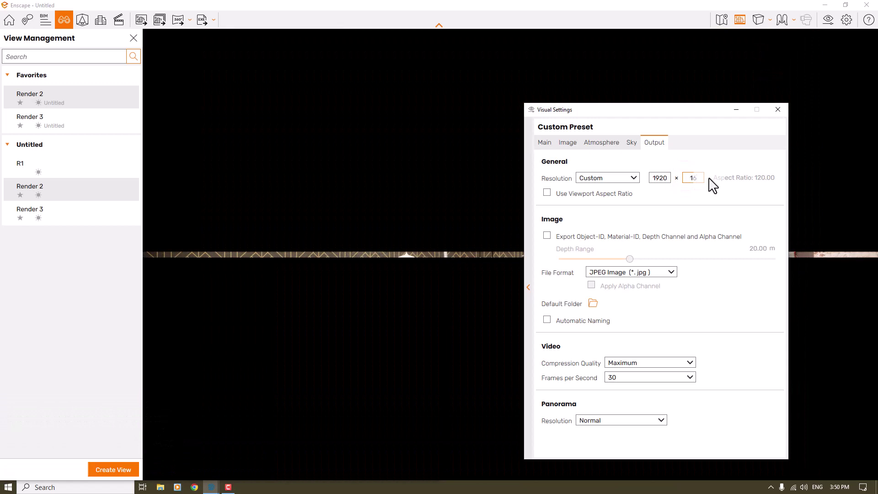
text(0)
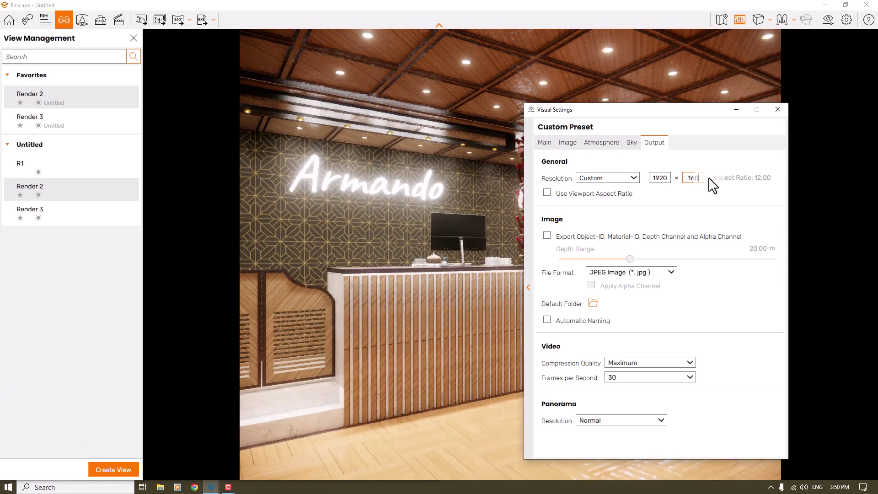
text(0)
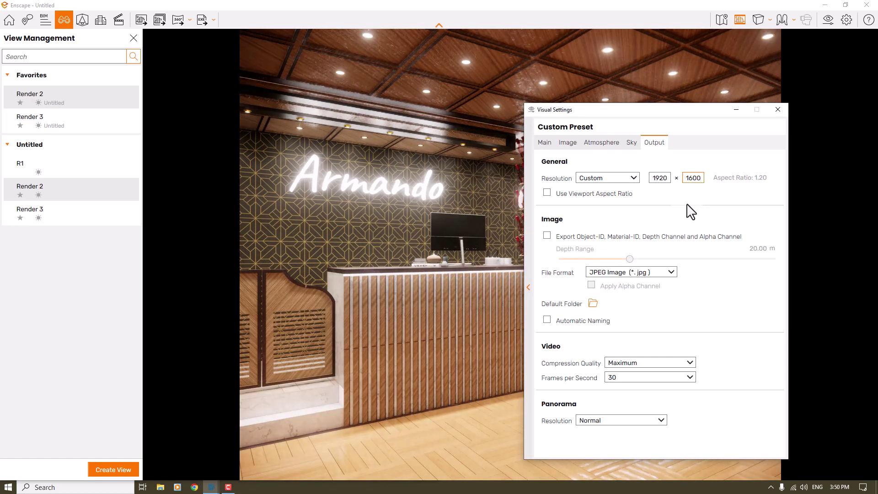
click(645, 276)
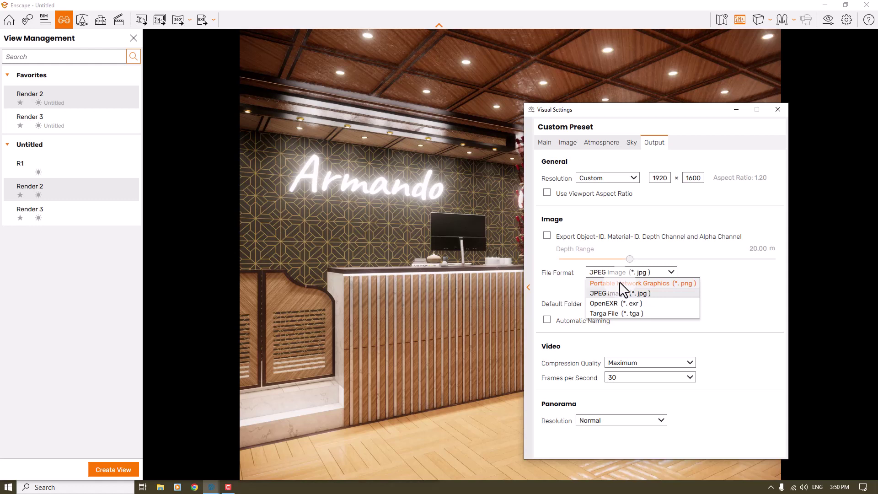
click(622, 283)
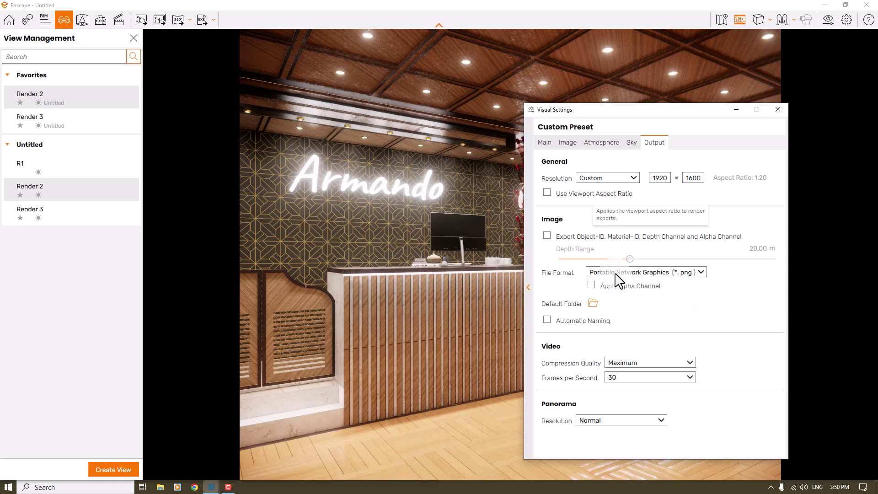
- Set the Outlines to 6% and the camera's Depth of Field to 11%
click(549, 146)
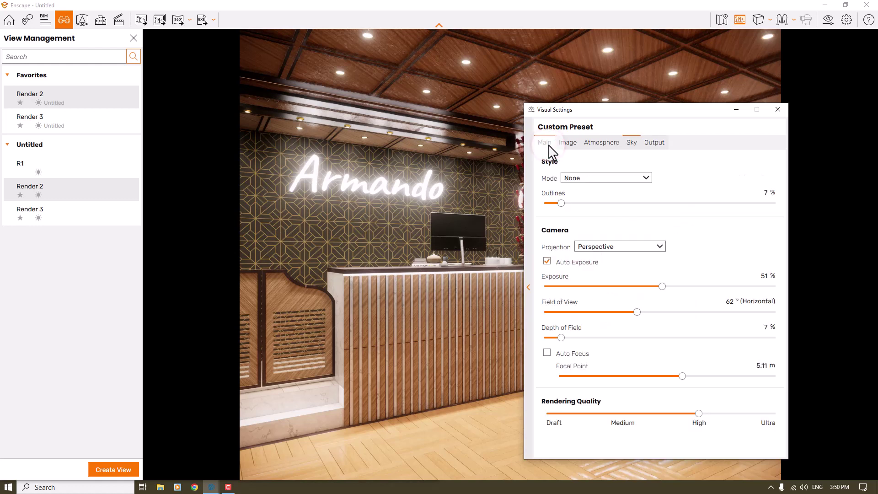
click(765, 193)
key(Return)
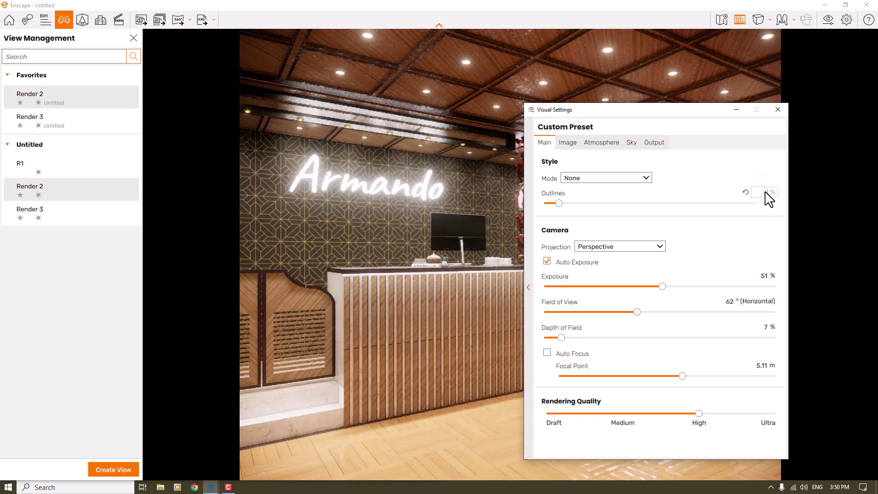
click(765, 327)
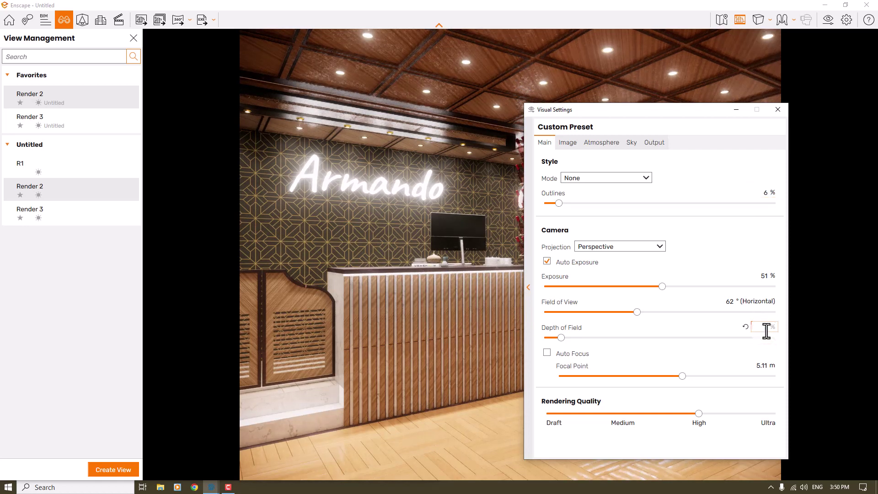
key(Return)
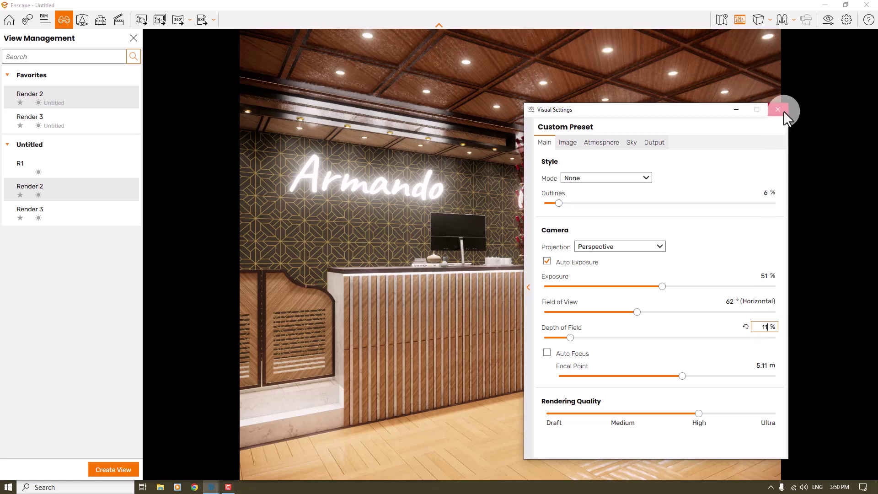
- Close the visual settings and the view management to leave the Render 2 scene unobstructed
click(783, 111)
click(499, 229)
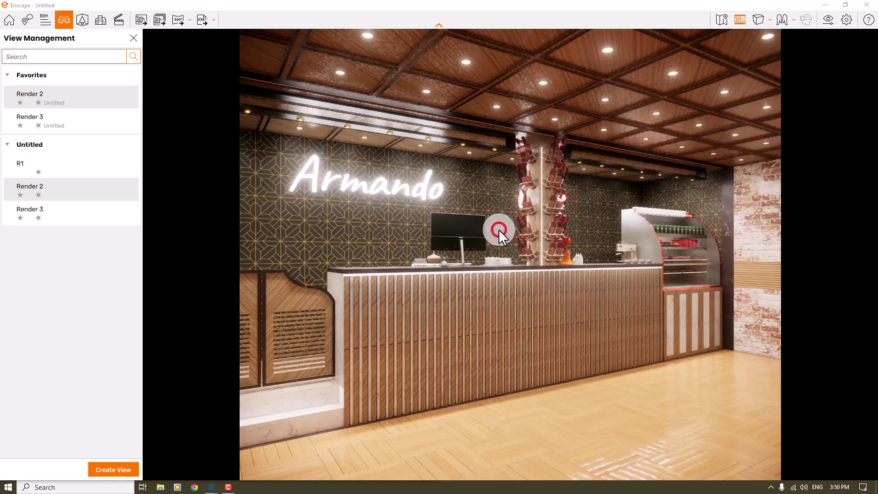
click(133, 38)
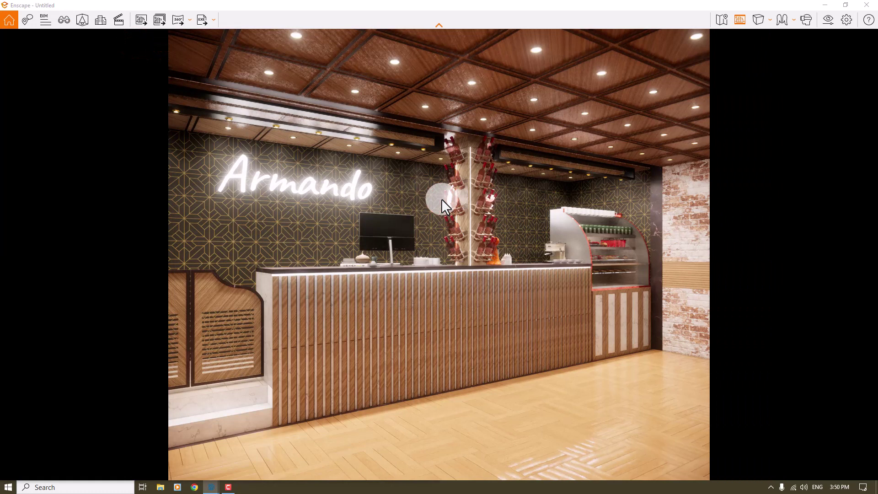
- Render the current view as a screenshot and save the PNG image to the Desktop under its suggested file name
click(225, 488)
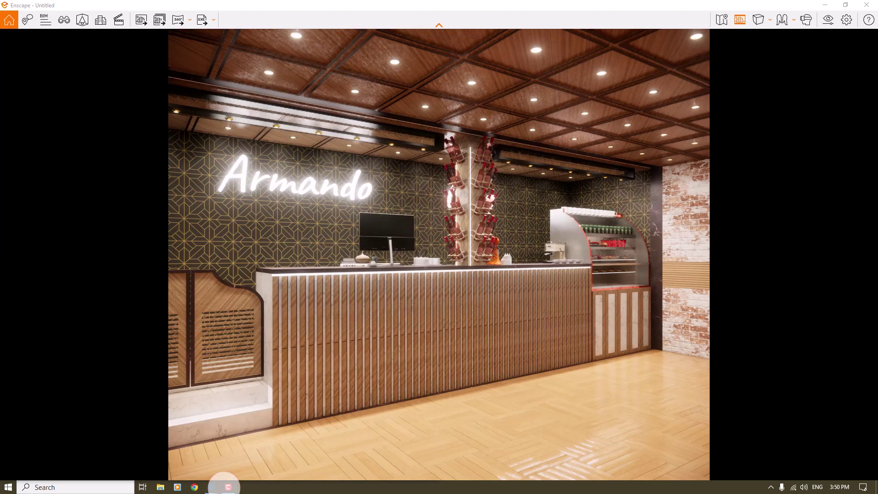
click(145, 19)
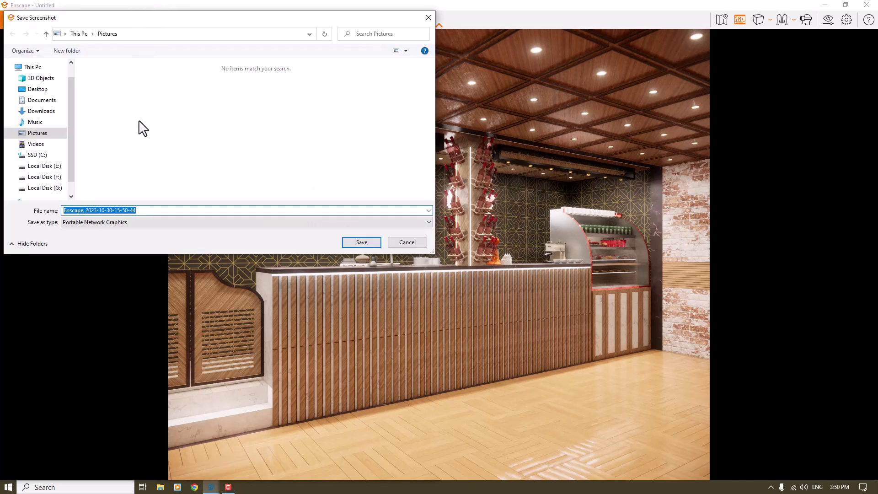
click(41, 88)
click(368, 240)
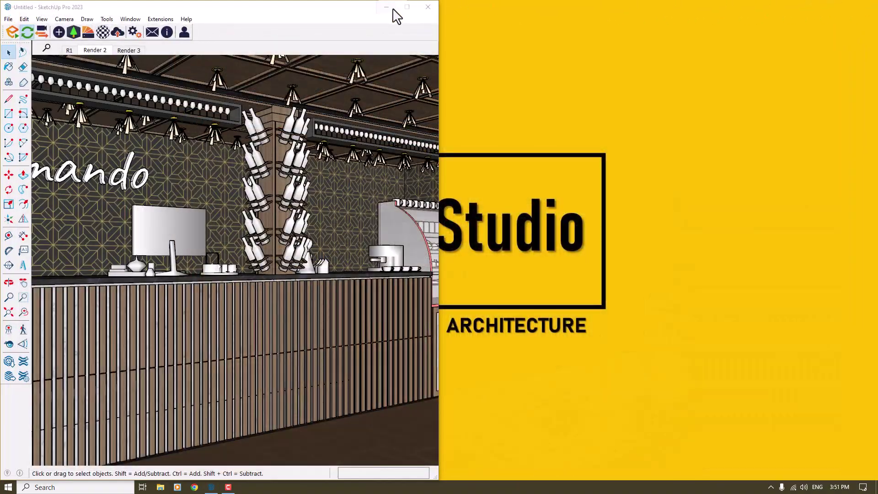
- Minimize SketchUp, then open the exported Enscape PNG from the desktop and examine the finished café counter render
click(392, 9)
right_click(355, 87)
click(352, 116)
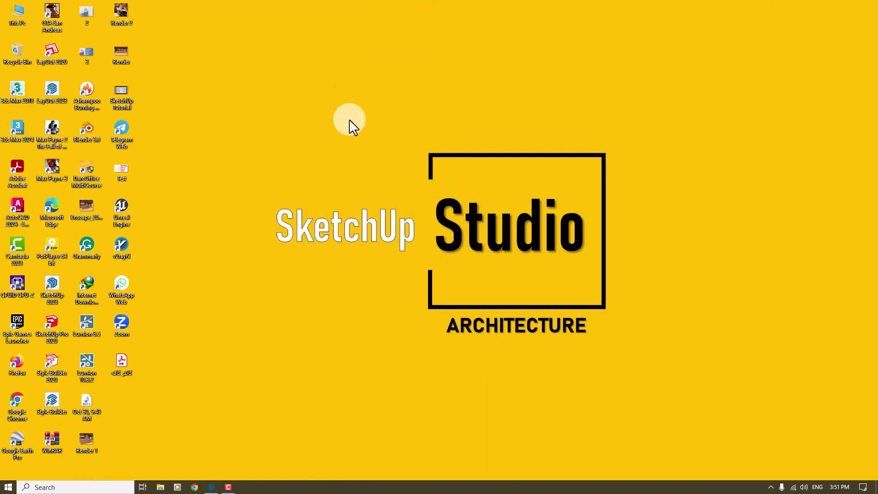
double_click(100, 211)
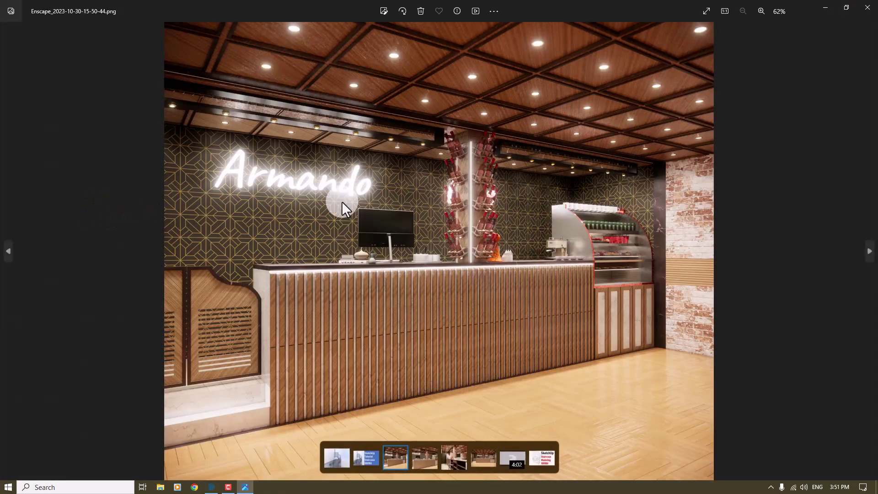
scroll(515, 201, down, 4)
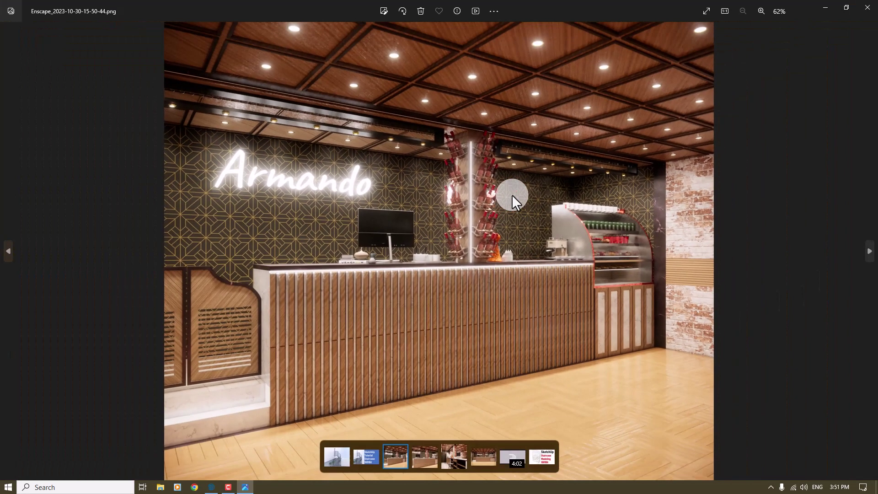